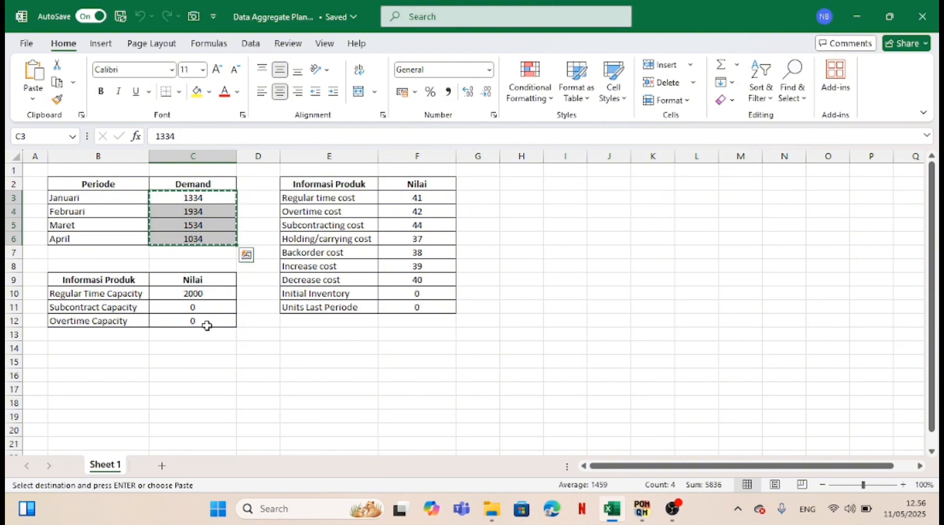
# Switch to QM for Windows and set the regular time capacity to 2000 for January, February, March and April
pyautogui.moveTo(642, 513)
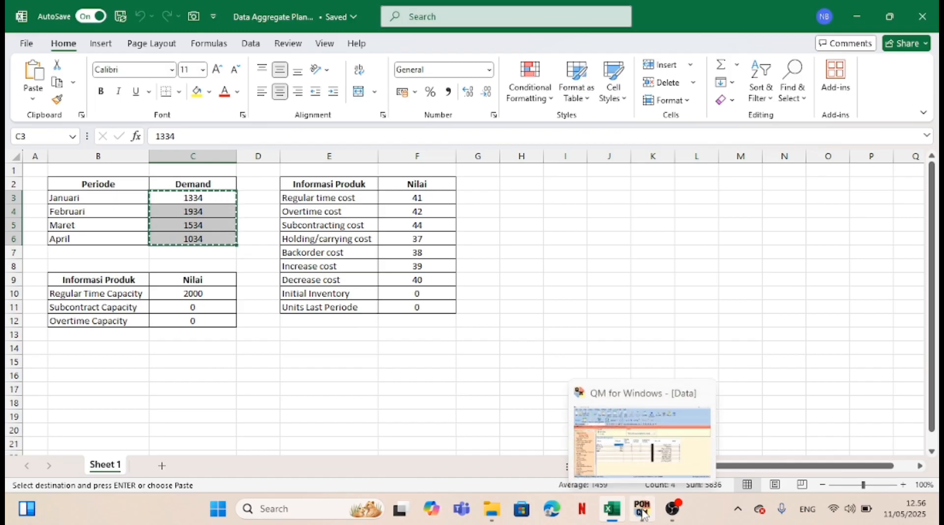
pyautogui.click(634, 471)
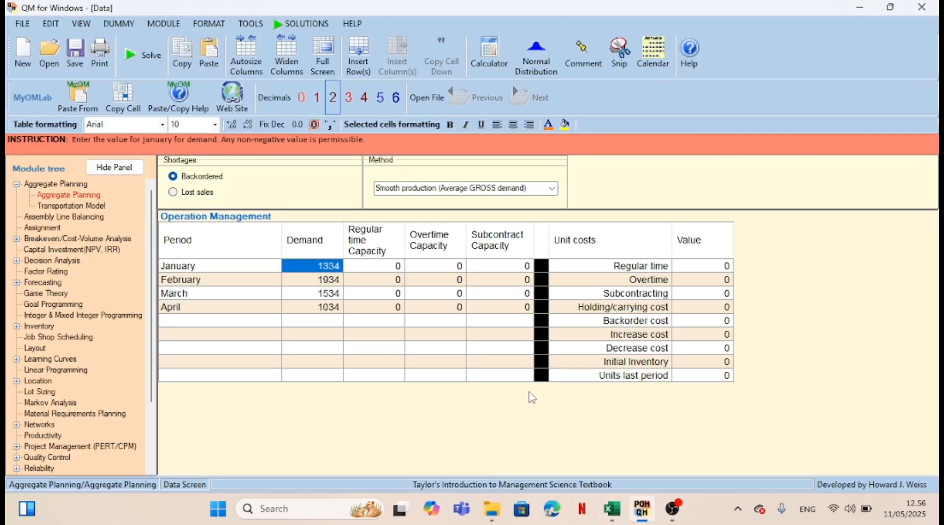
pyautogui.click(395, 267)
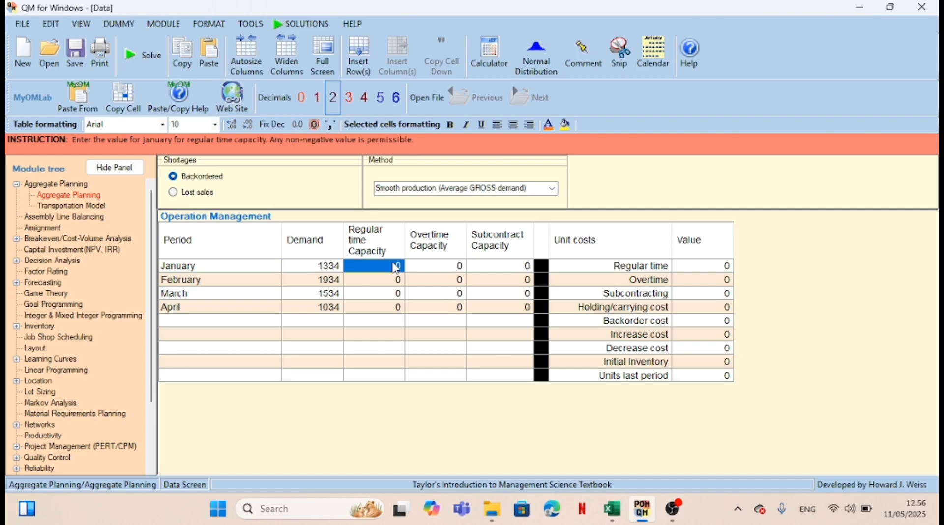
pyautogui.write('2000')
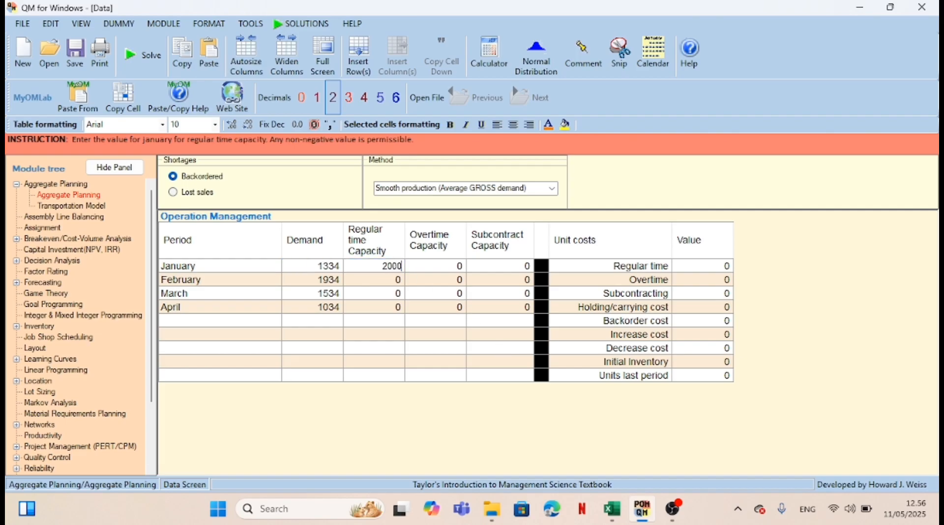
pyautogui.press('Return')
pyautogui.write('2000')
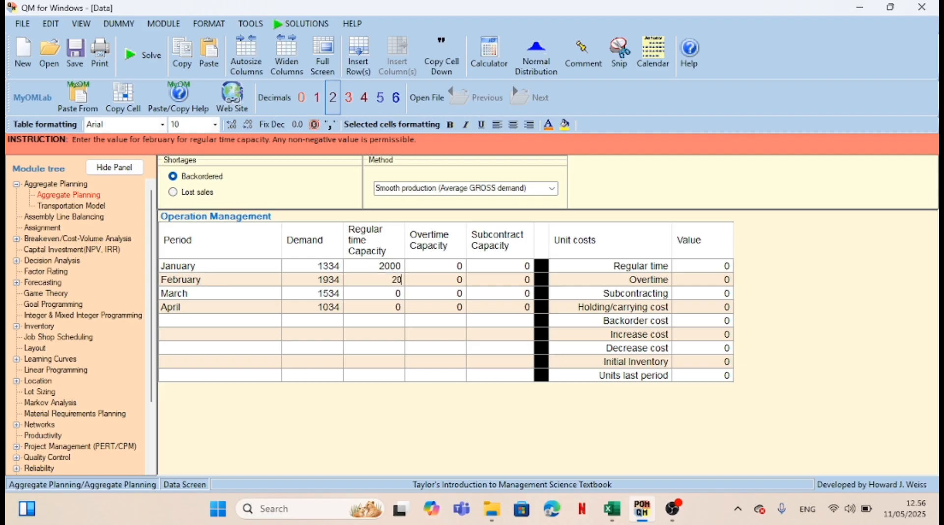
pyautogui.press('Return')
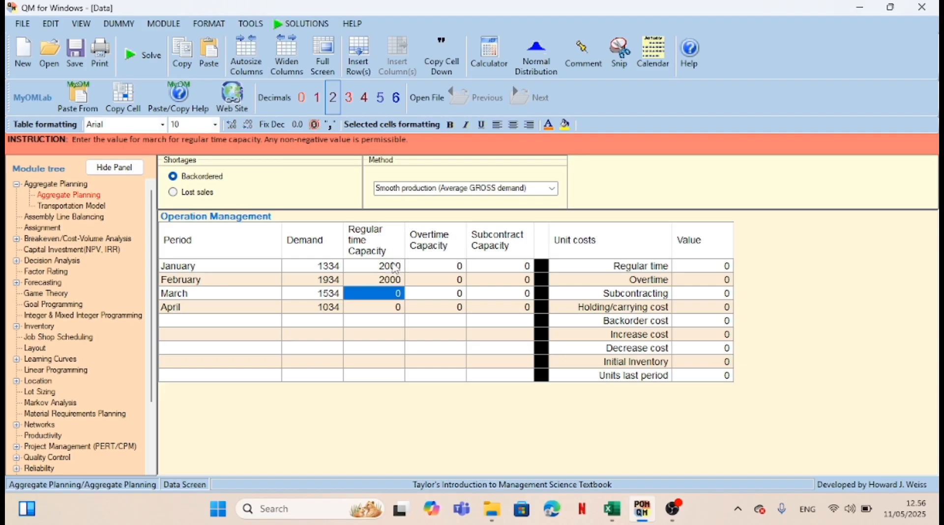
pyautogui.write('2000')
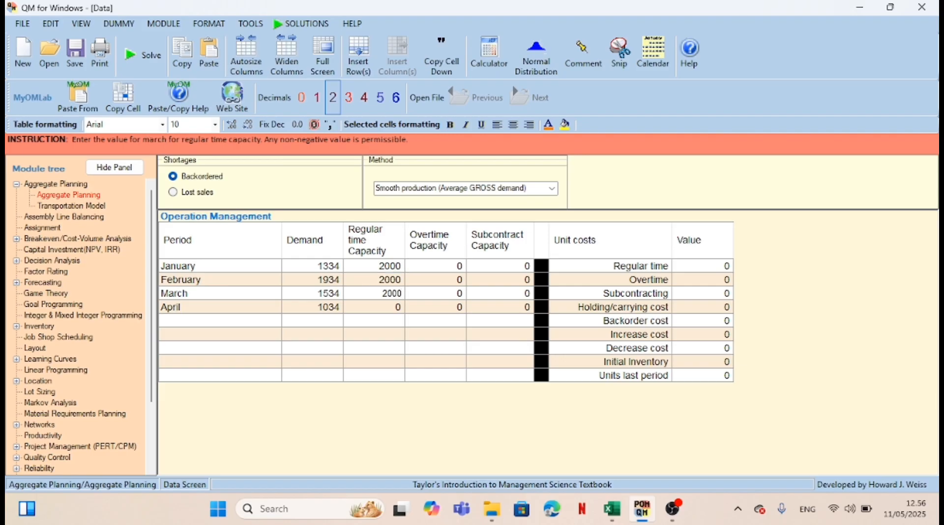
pyautogui.press('Return')
pyautogui.write('20')
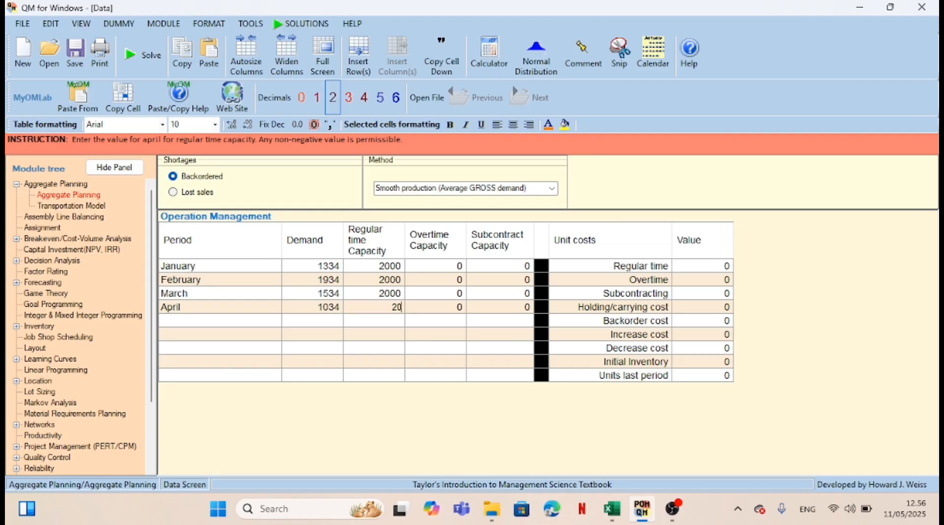
pyautogui.write('00')
# Copy the product cost and inventory values F3:F11 from the Excel sheet into QM for Windows' unit costs Value column, starting at Regular time
pyautogui.click(612, 509)
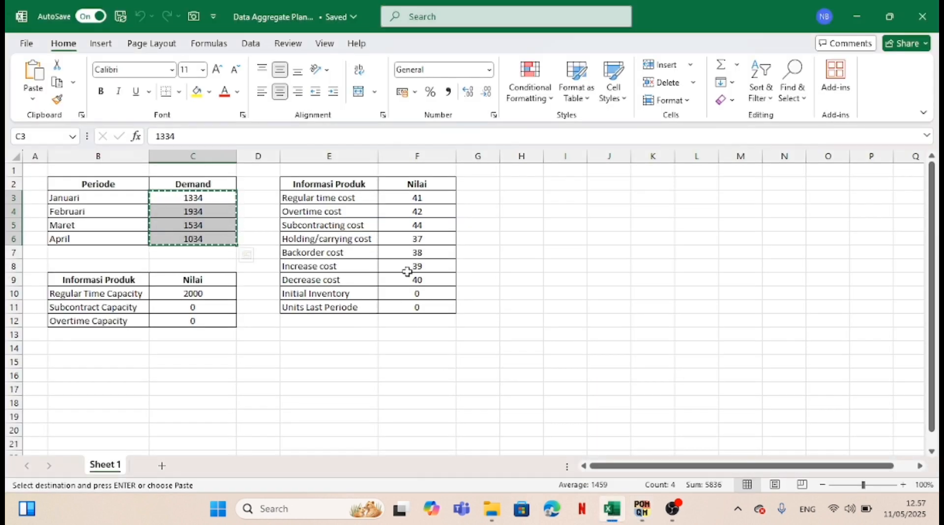
pyautogui.click(405, 199)
pyautogui.moveTo(404, 199); pyautogui.dragTo(406, 304)
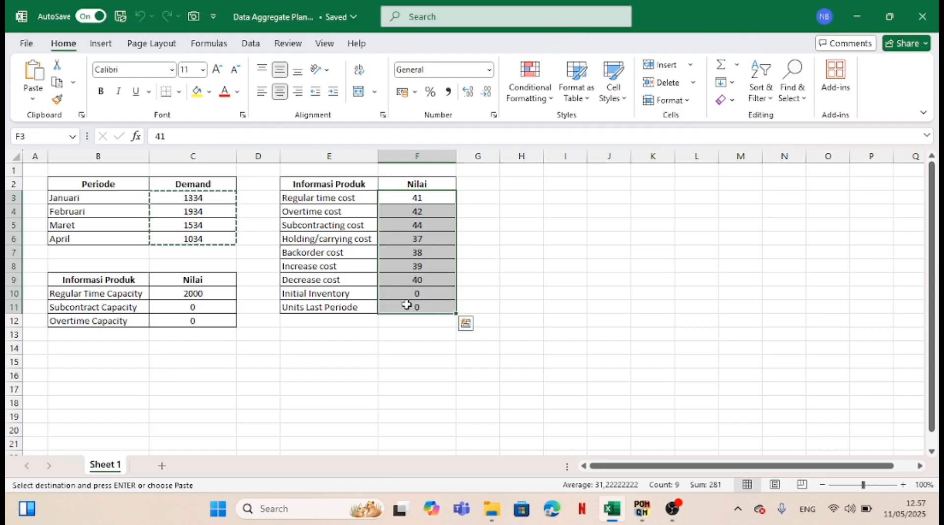
pyautogui.hotkey('ctrl', 'c')
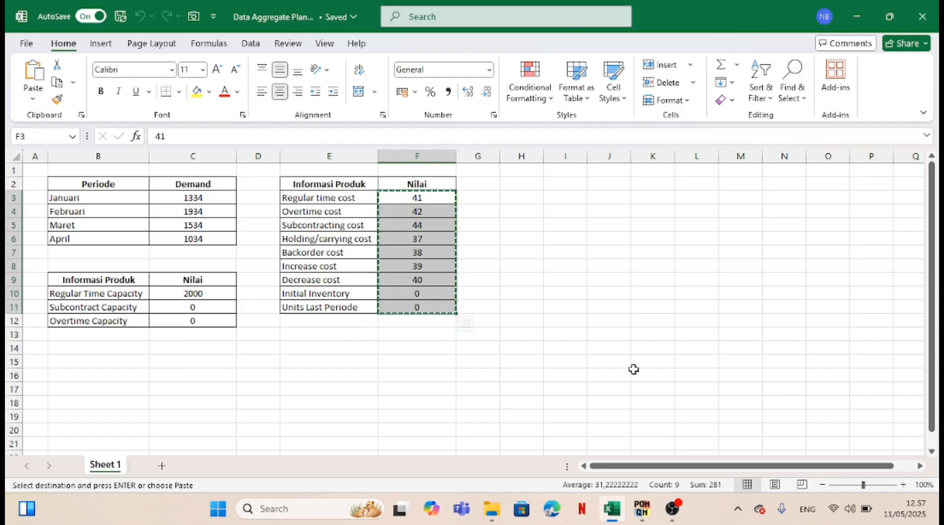
pyautogui.click(642, 508)
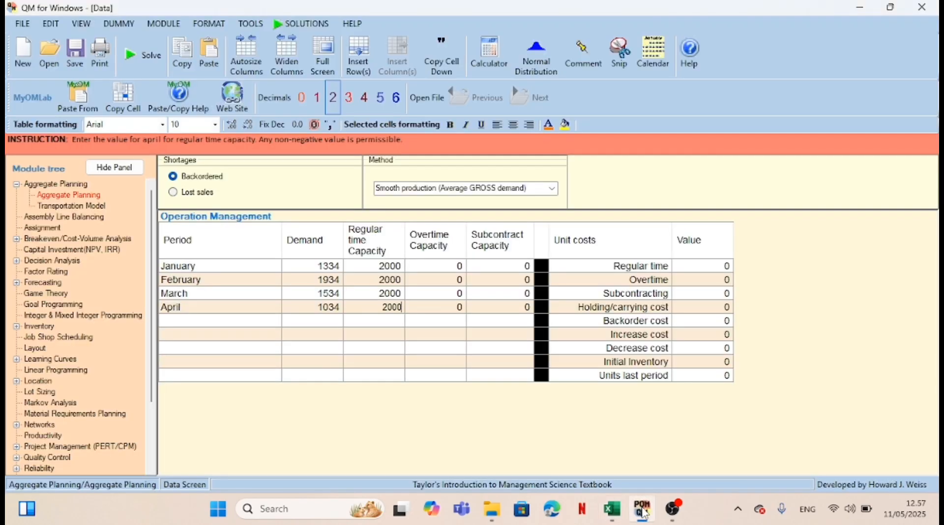
pyautogui.click(705, 268)
pyautogui.hotkey('ctrl', 'v')
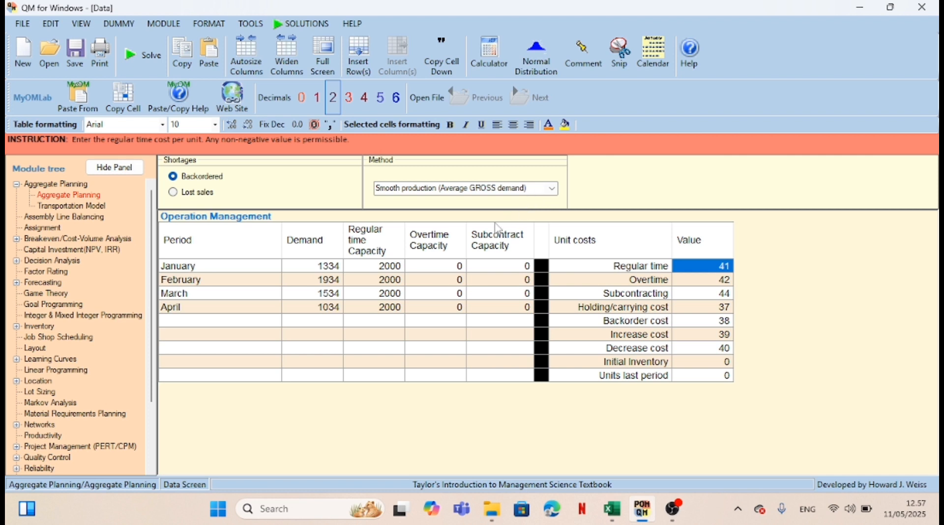
# Solve the aggregate plan, and recompute it with the Chase CURRENT demand (let workforce vary) method
pyautogui.click(138, 68)
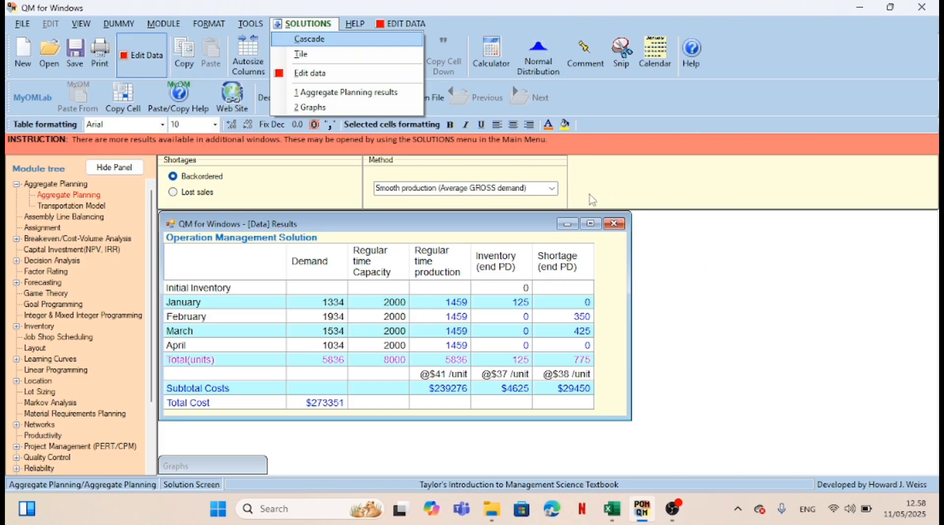
pyautogui.click(553, 189)
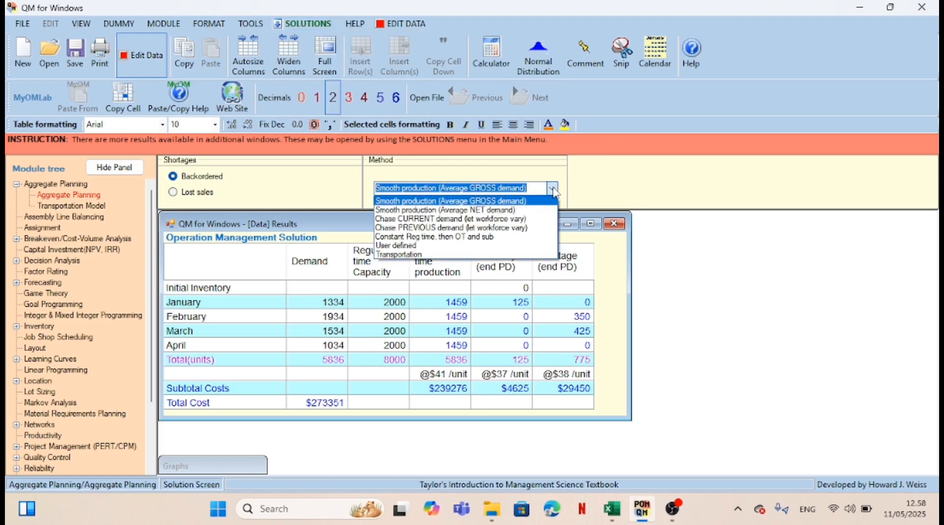
pyautogui.click(544, 223)
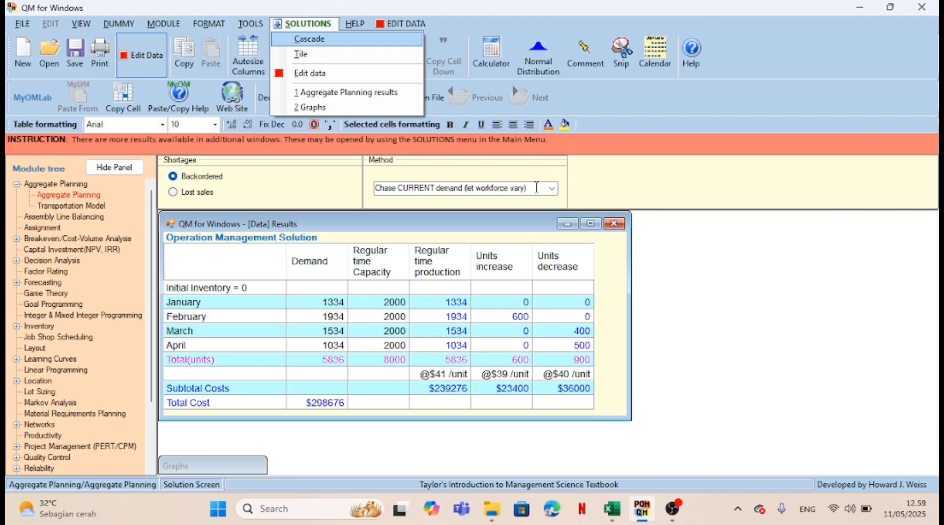
# Recompute the backordered plan with the Chase PREVIOUS demand (let workforce vary) method
pyautogui.click(551, 190)
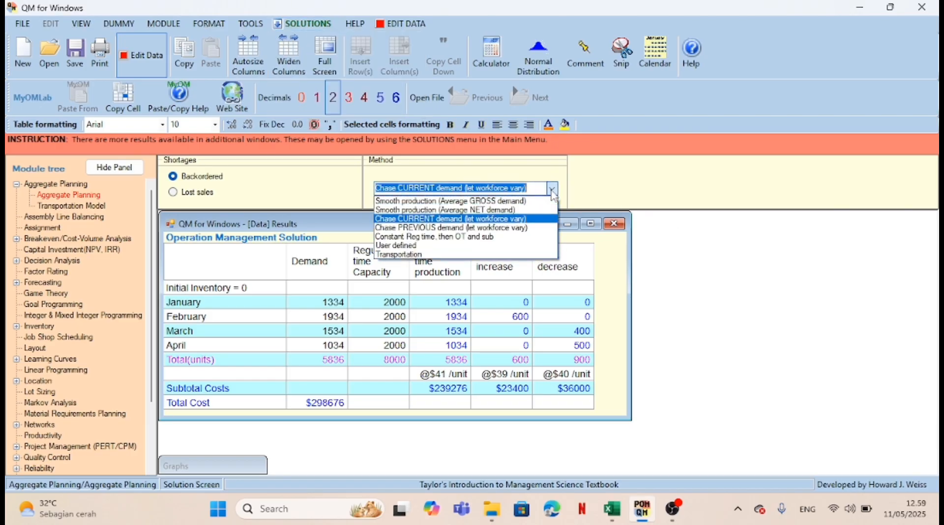
pyautogui.click(545, 229)
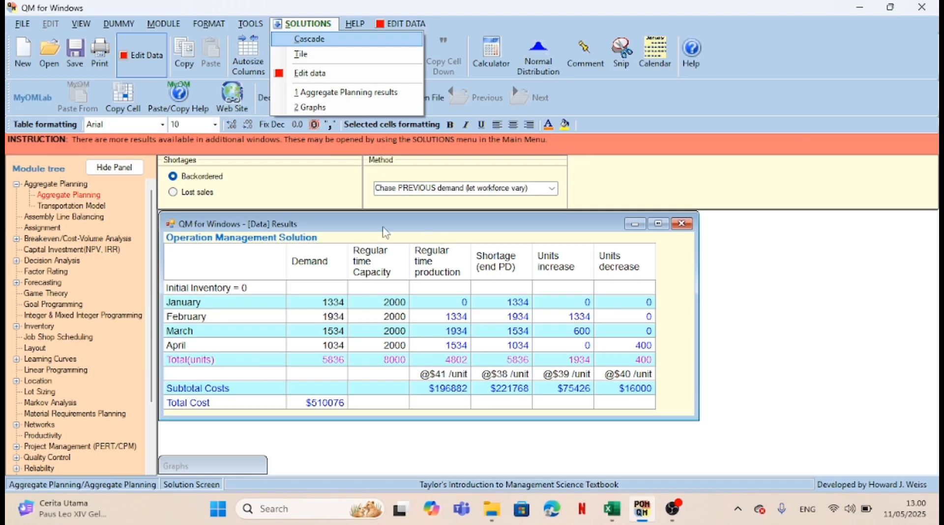
# Treat shortages as lost sales and recompute the plan with the Smooth production (Average GROSS demand) method
pyautogui.click(175, 193)
pyautogui.click(174, 193)
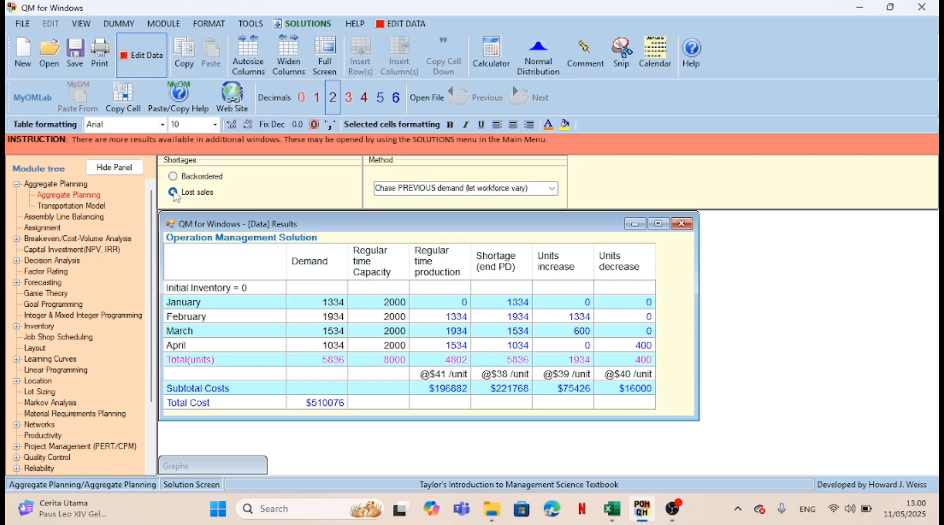
pyautogui.click(553, 192)
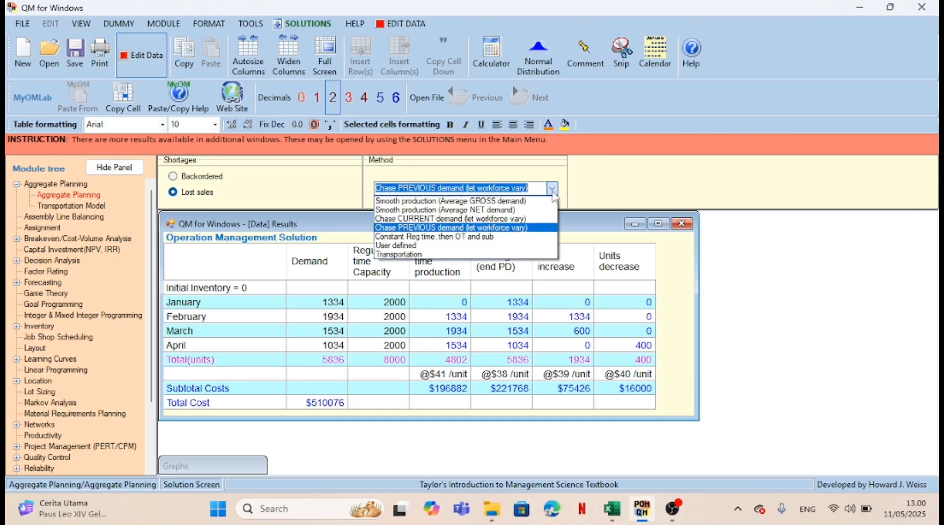
pyautogui.click(535, 202)
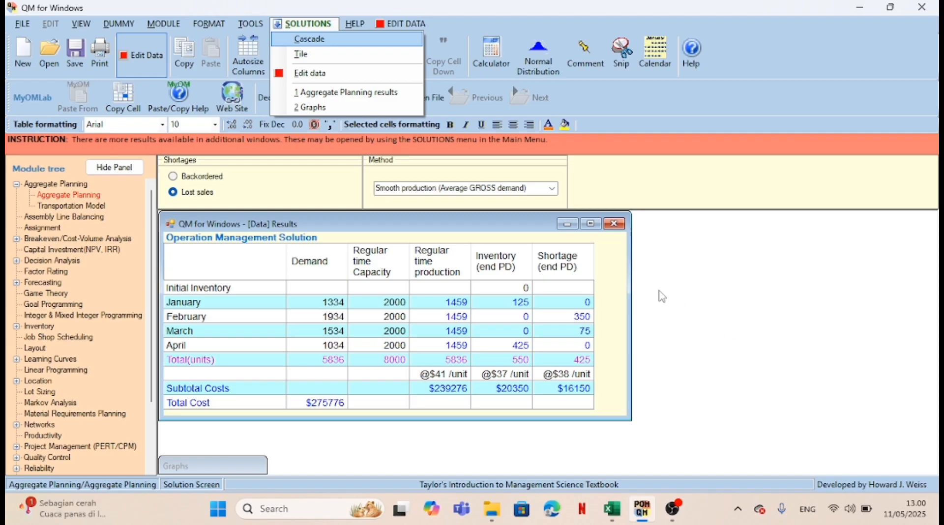
# Recompute the lost-sales plan with the Chase CURRENT demand method, followed by the Chase PREVIOUS demand method
pyautogui.click(553, 189)
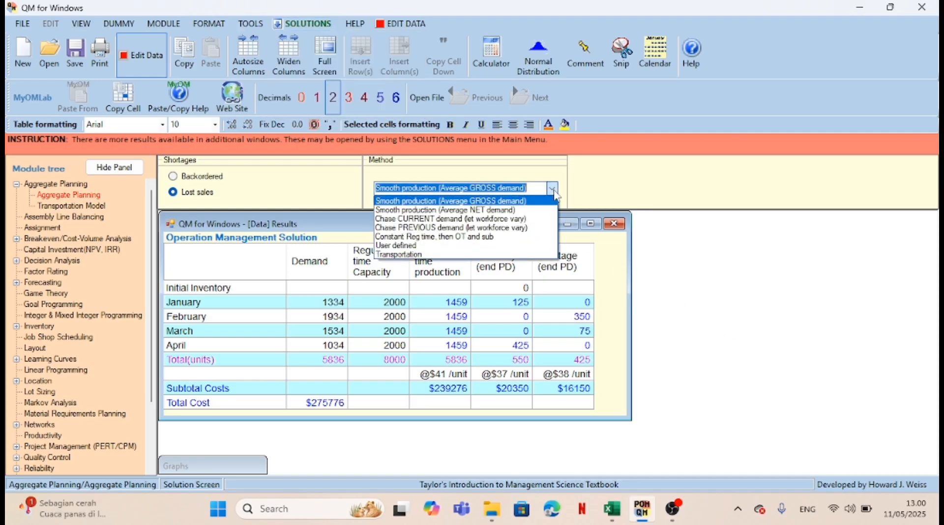
pyautogui.click(542, 218)
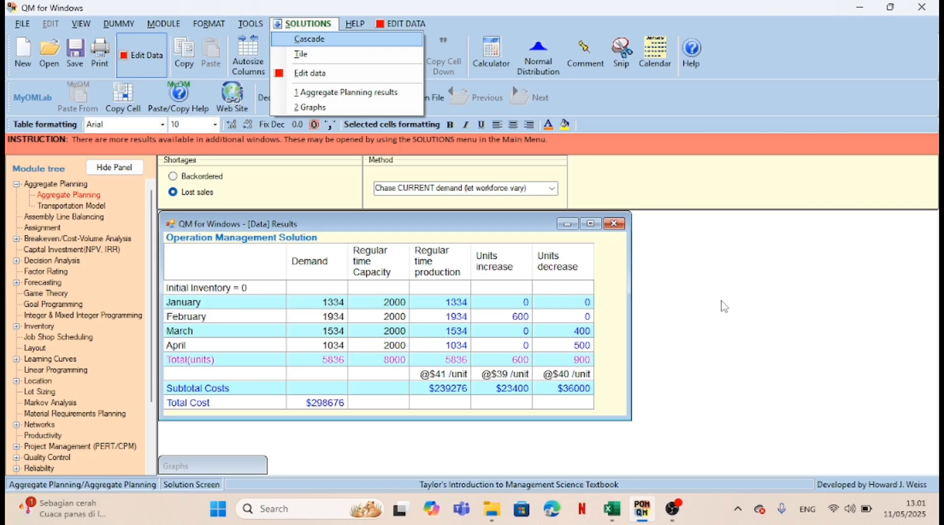
pyautogui.click(552, 189)
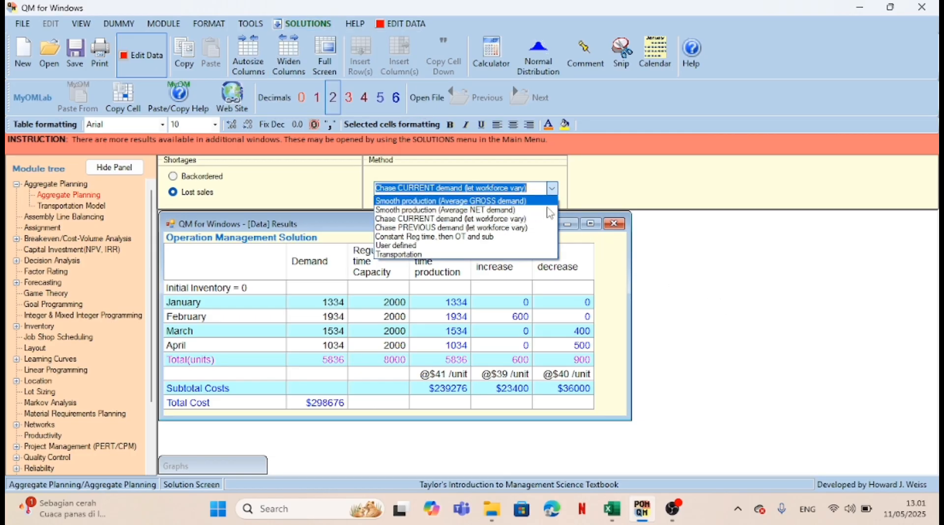
pyautogui.click(542, 227)
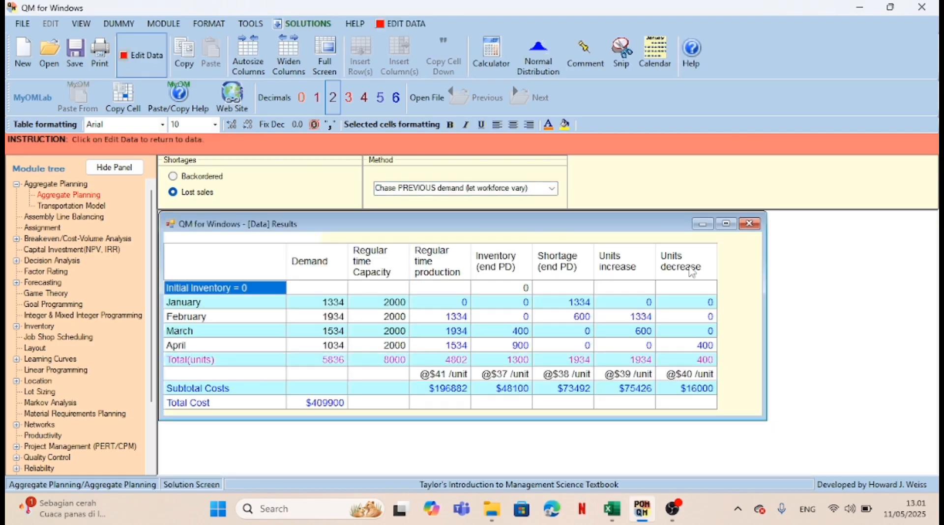